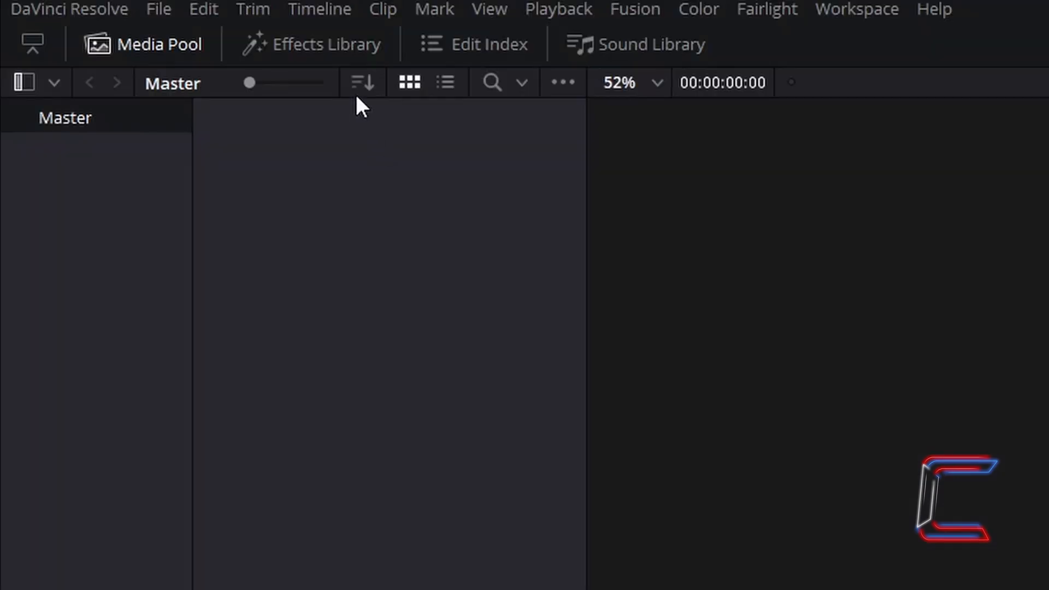
Add a Fusion Composition effect to the start of the timeline and open it in the Fusion page.
{"action": "left_click", "coordinate": [337, 60]}
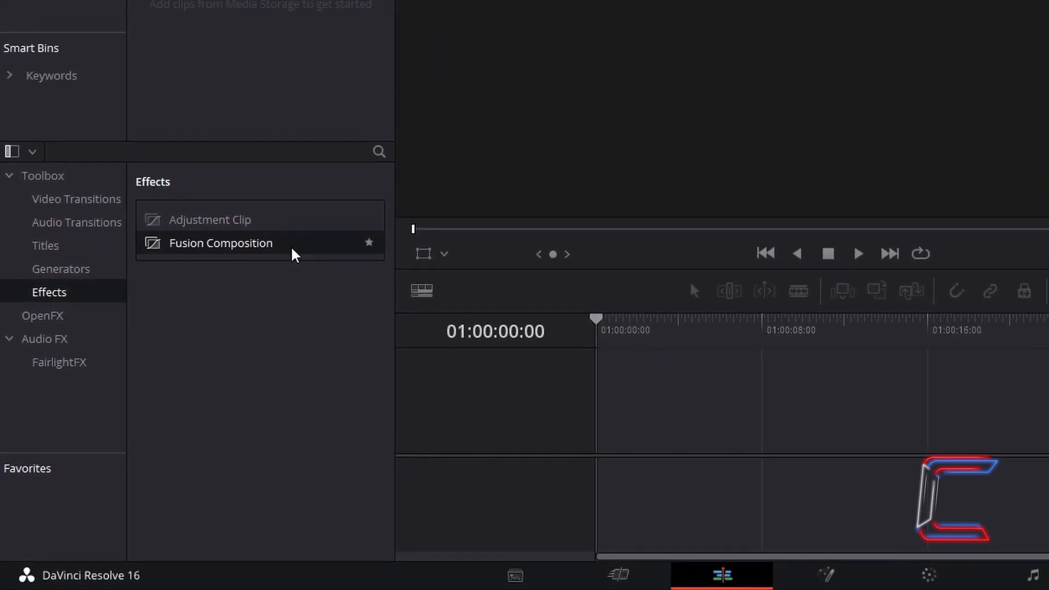
{"action": "left_click_drag", "start_coordinate": [296, 254], "coordinate": [612, 436]}
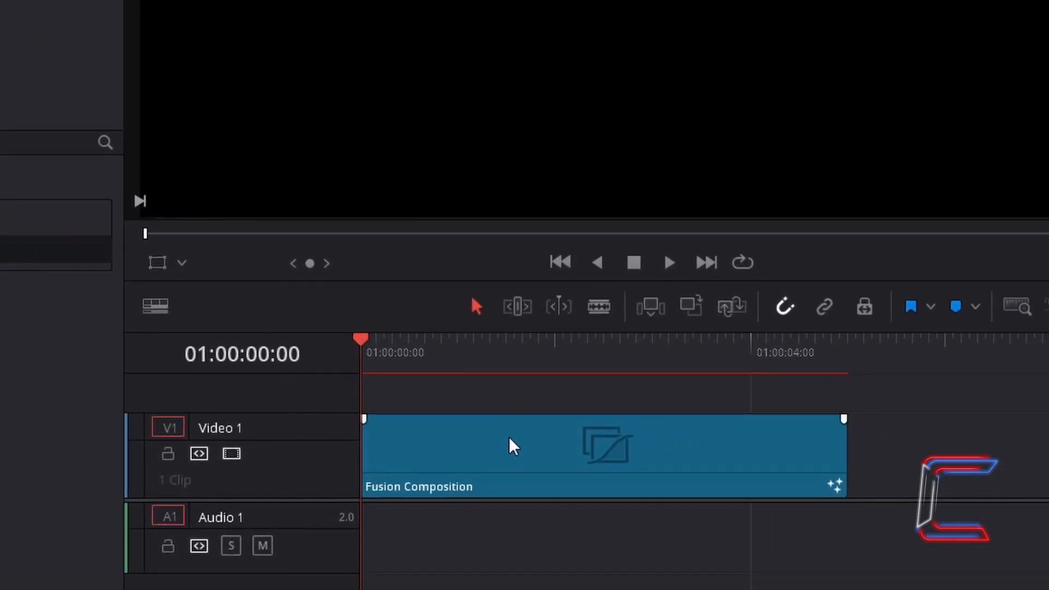
{"action": "right_click", "coordinate": [514, 446]}
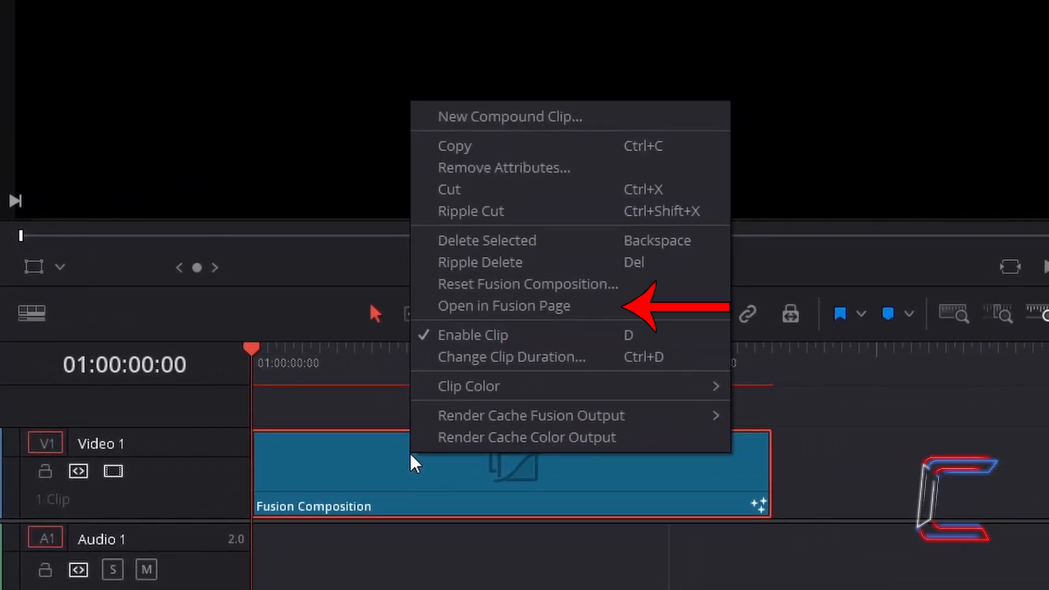
{"action": "left_click", "coordinate": [607, 307]}
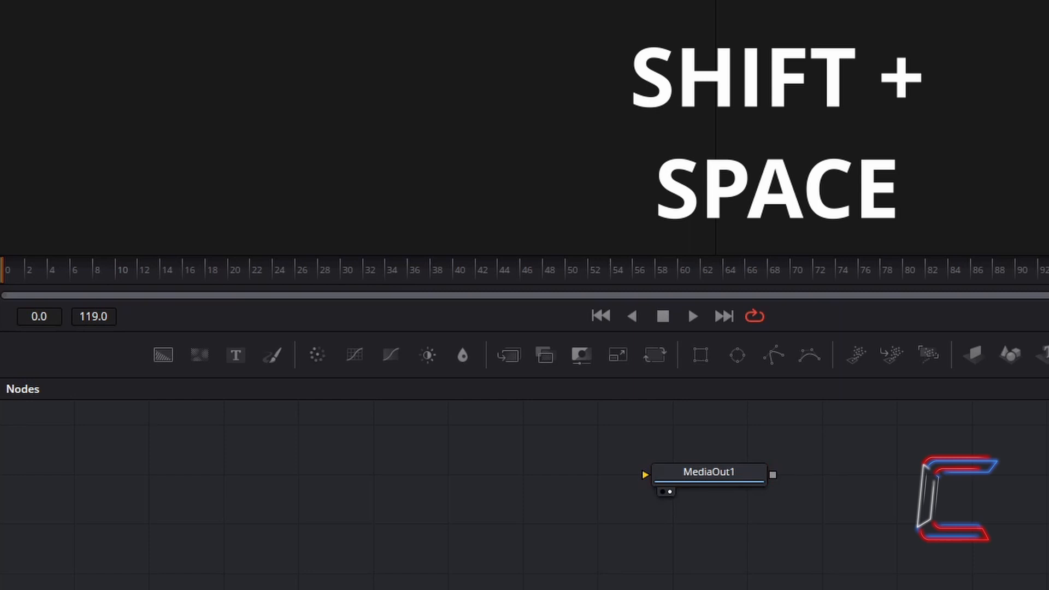
Search the tools for ellipse, rectangle and polygon masks, and add a Polygon node to the composition.
{"action": "key", "text": "shift+space"}
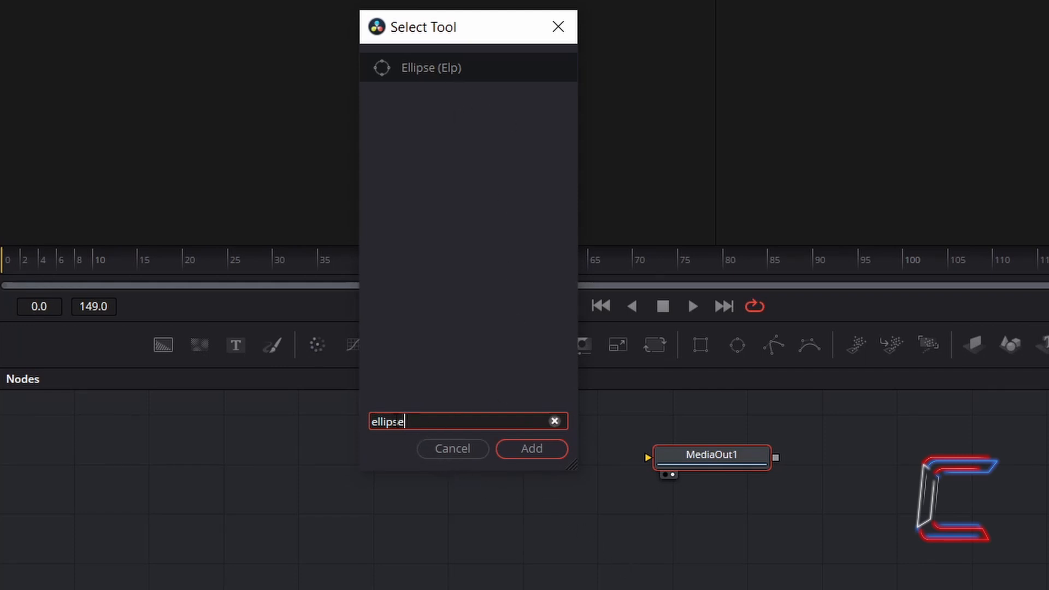
{"action": "key", "text": "ctrl+a"}
{"action": "type", "text": "rectangle"}
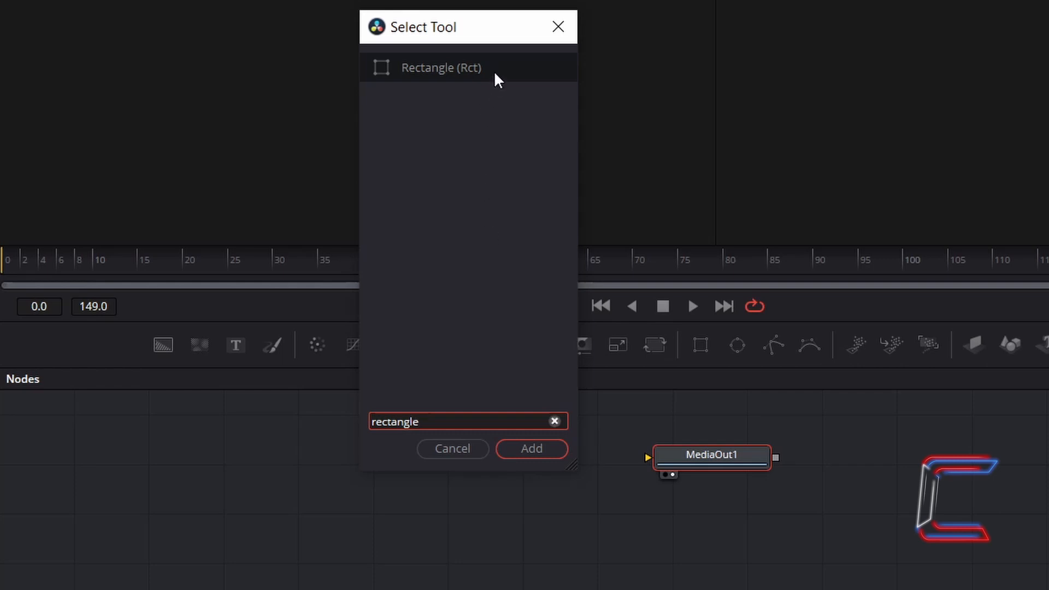
{"action": "key", "text": "ctrl+a"}
{"action": "type", "text": "polygon"}
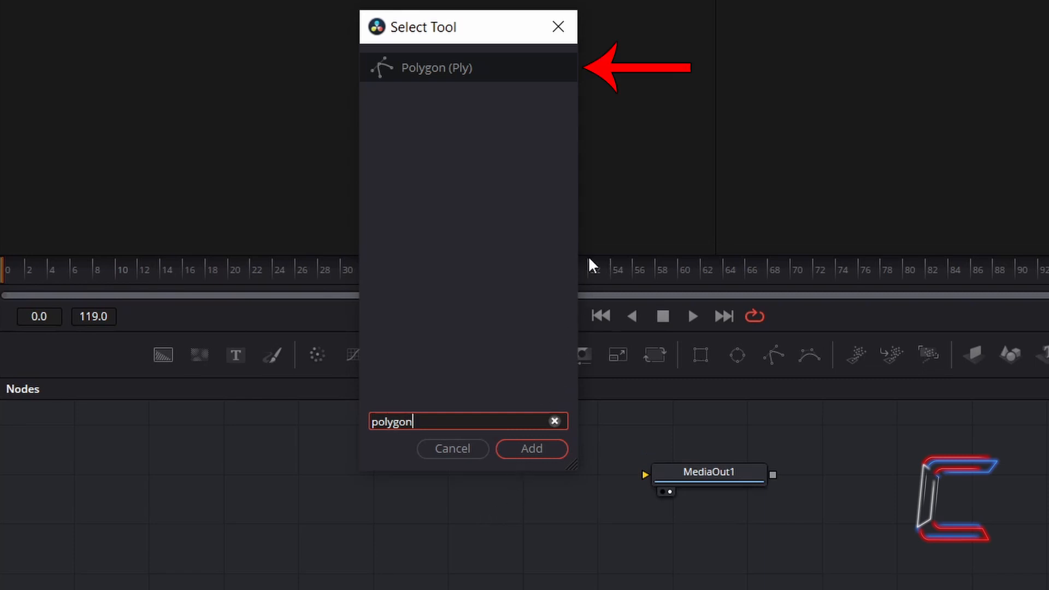
{"action": "key", "text": "ctrl+a"}
{"action": "type", "text": "Polygon"}
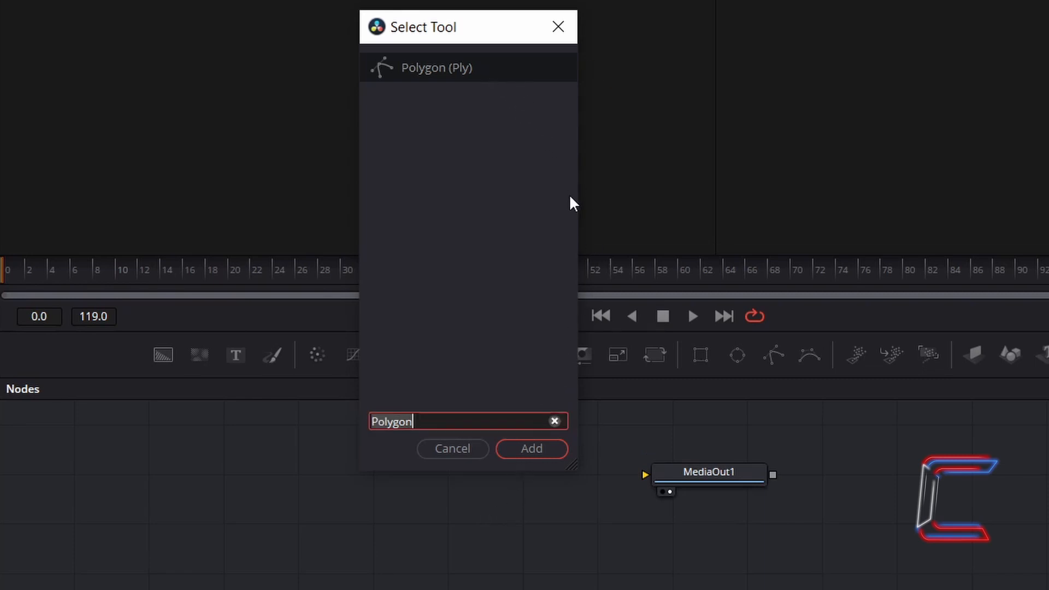
{"action": "left_click", "coordinate": [553, 444]}
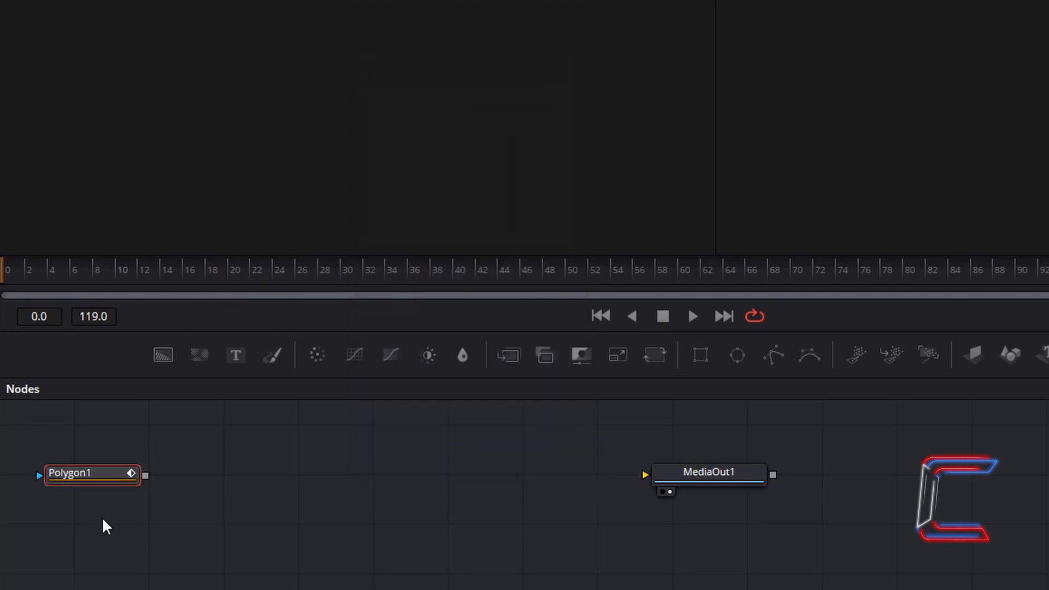
Add a Background node and connect the Polygon1 output to its mask input.
{"action": "key", "text": "shift+space"}
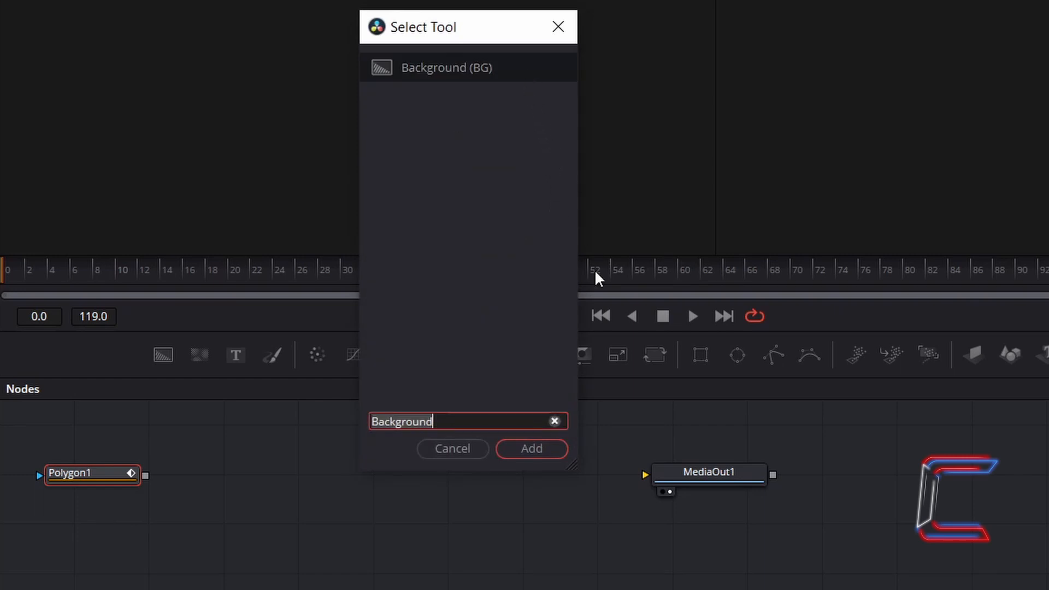
{"action": "left_click", "coordinate": [550, 452]}
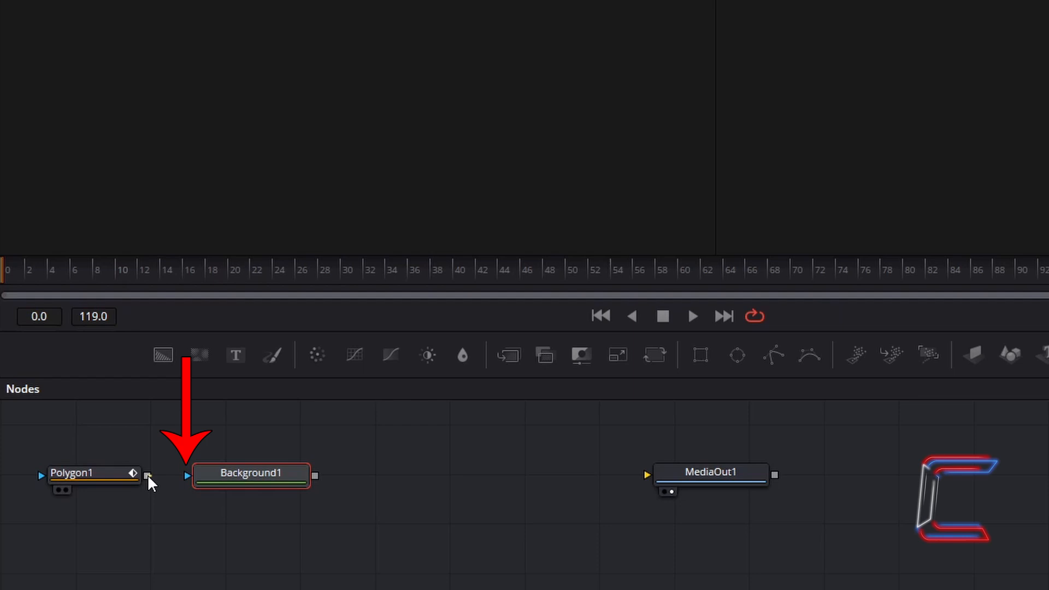
{"action": "left_click_drag", "start_coordinate": [148, 474], "coordinate": [188, 474]}
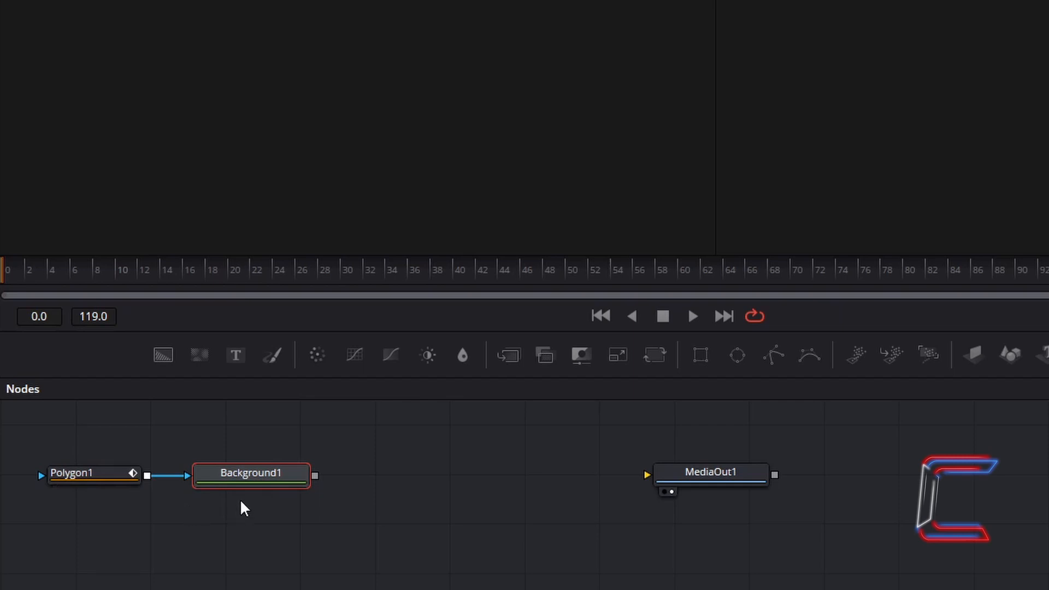
Add a Merge node after Background1 and connect its output to MediaOut1.
{"action": "key", "text": "shift+space"}
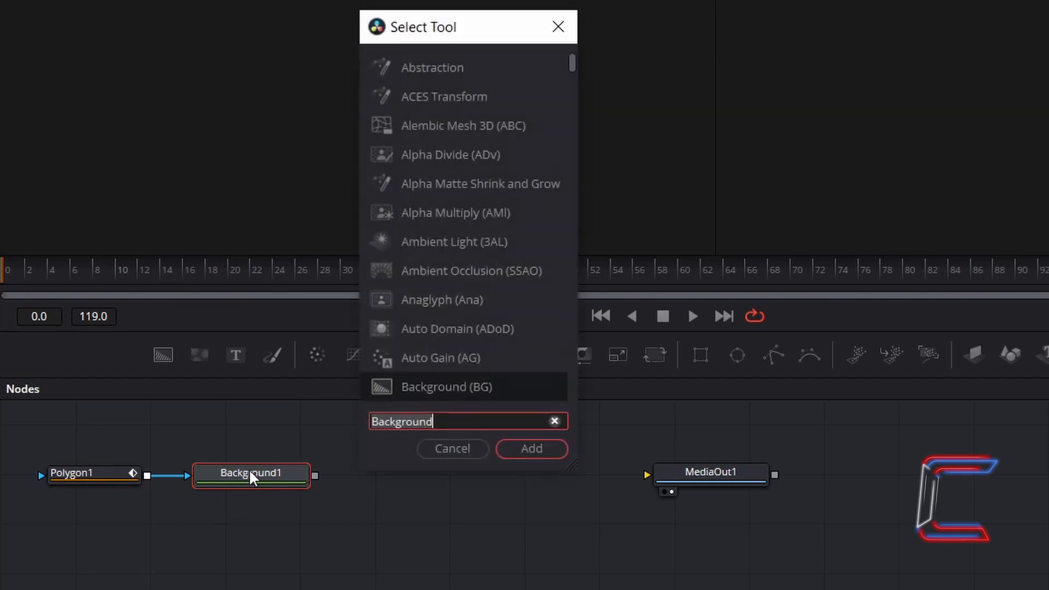
{"action": "type", "text": "Merge"}
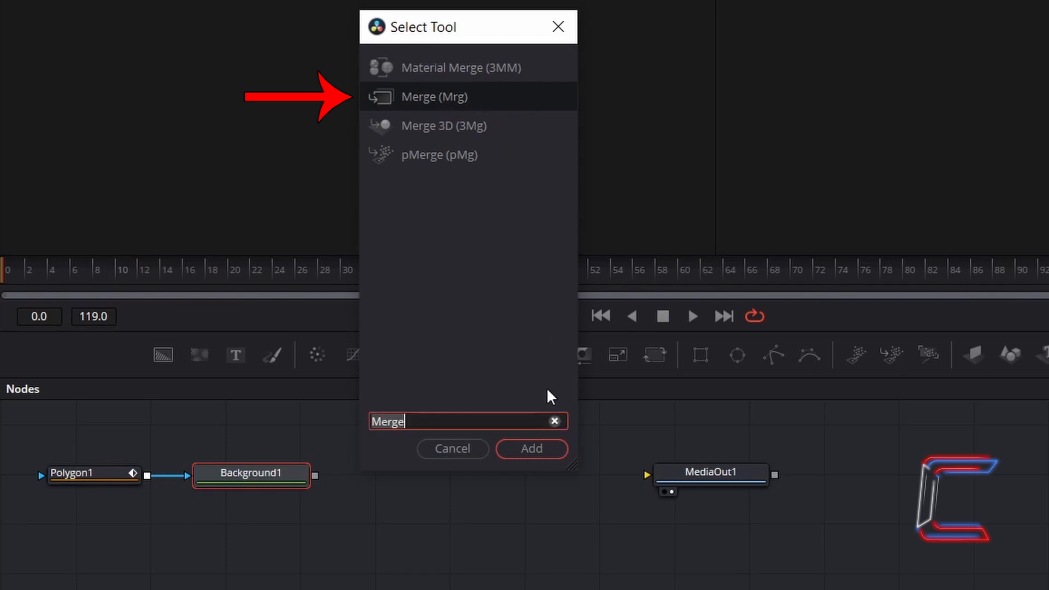
{"action": "left_click", "coordinate": [549, 449]}
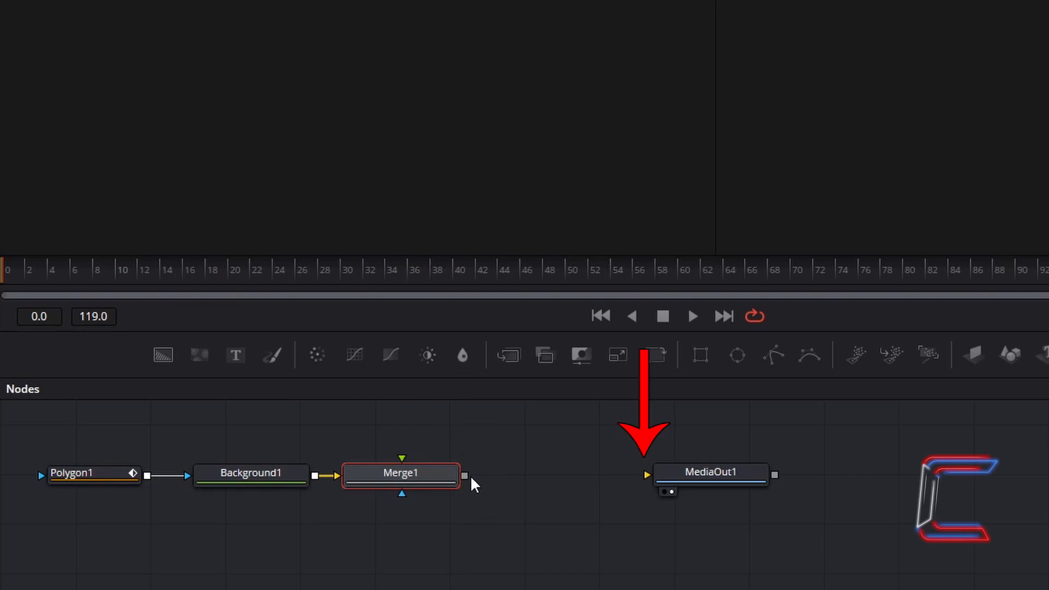
{"action": "left_click_drag", "start_coordinate": [464, 476], "coordinate": [647, 478]}
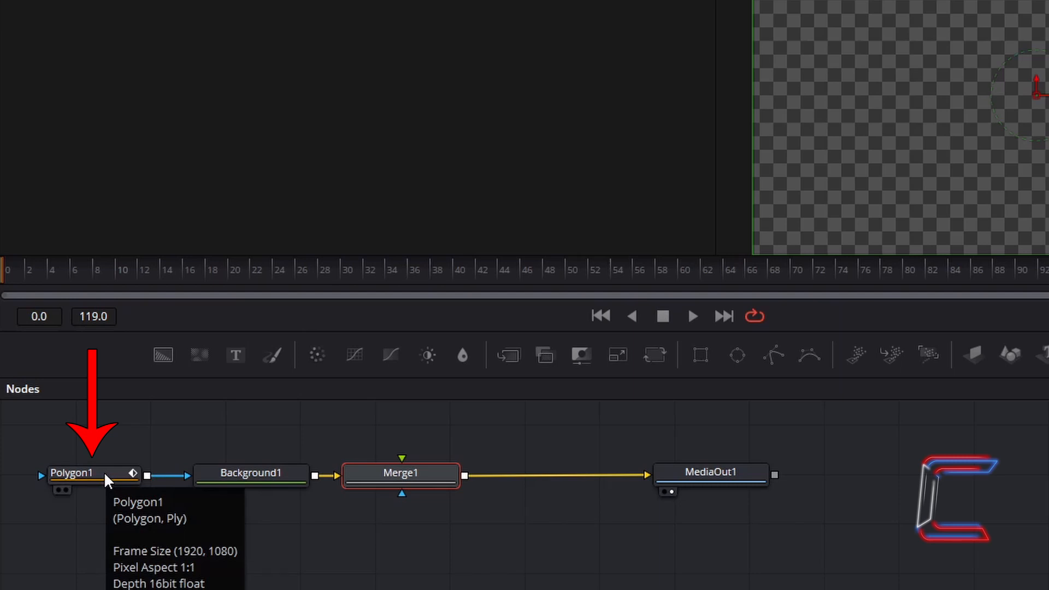
Draw a closed, irregular six-sided shape for Polygon1 around the middle of the viewer.
{"action": "left_click", "coordinate": [123, 473]}
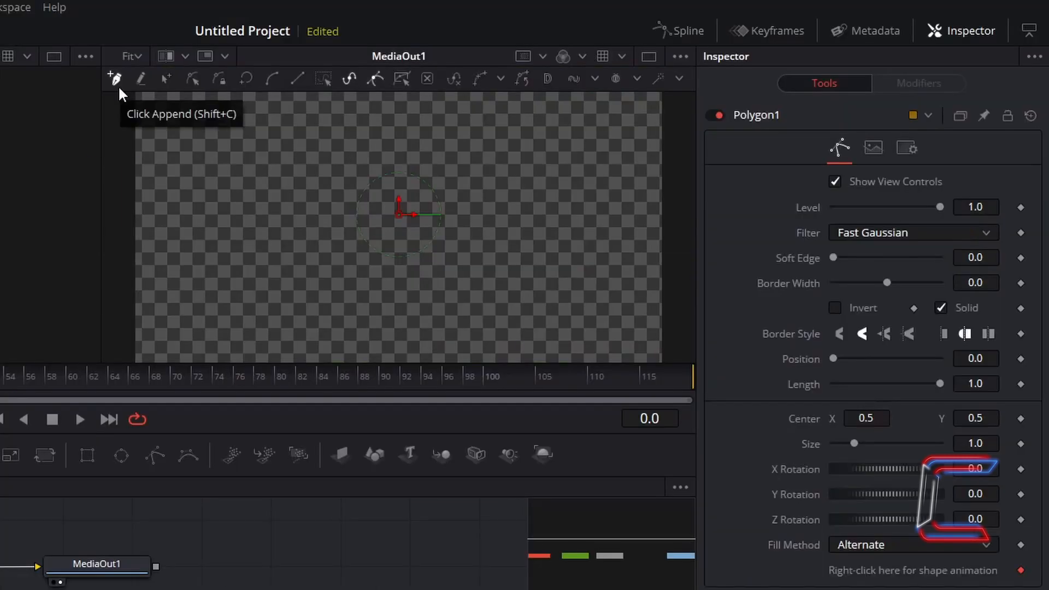
{"action": "left_click", "coordinate": [309, 151]}
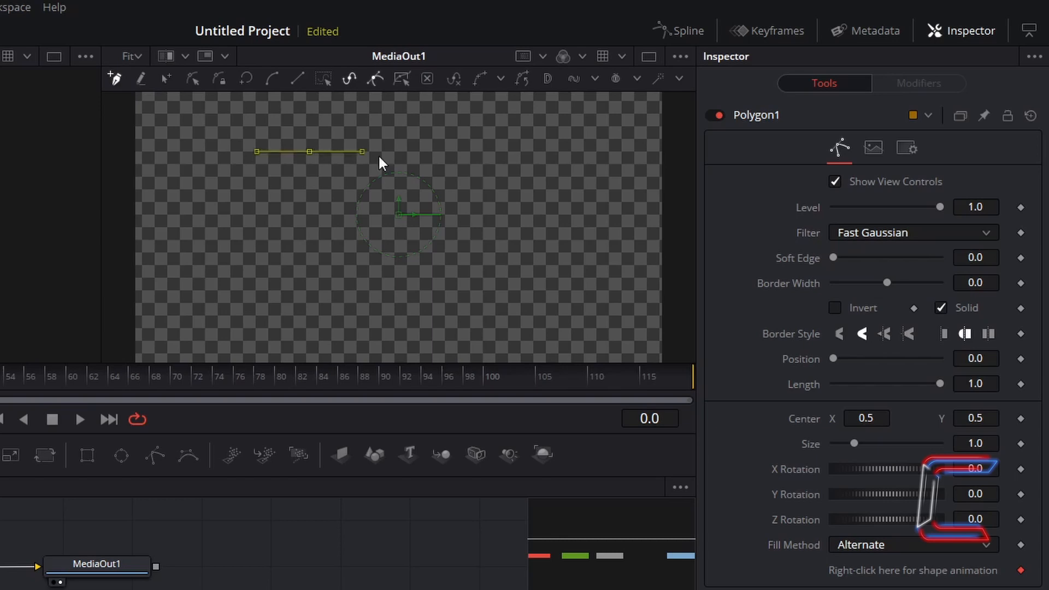
{"action": "left_click", "coordinate": [463, 178]}
{"action": "left_click", "coordinate": [484, 261]}
{"action": "left_click", "coordinate": [395, 341]}
{"action": "left_click", "coordinate": [329, 315]}
{"action": "left_click", "coordinate": [297, 303]}
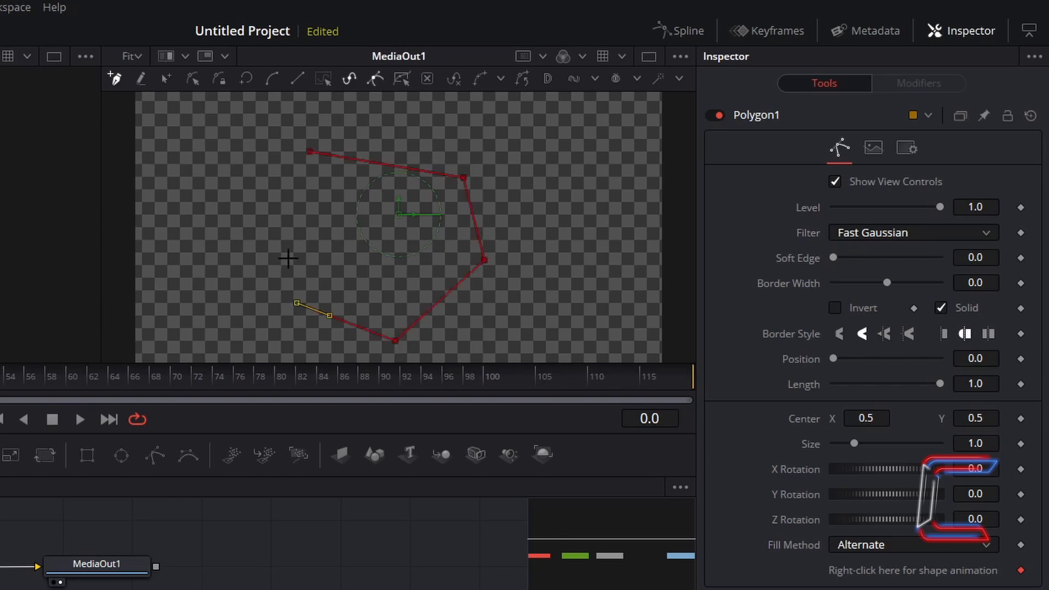
{"action": "left_click", "coordinate": [309, 152]}
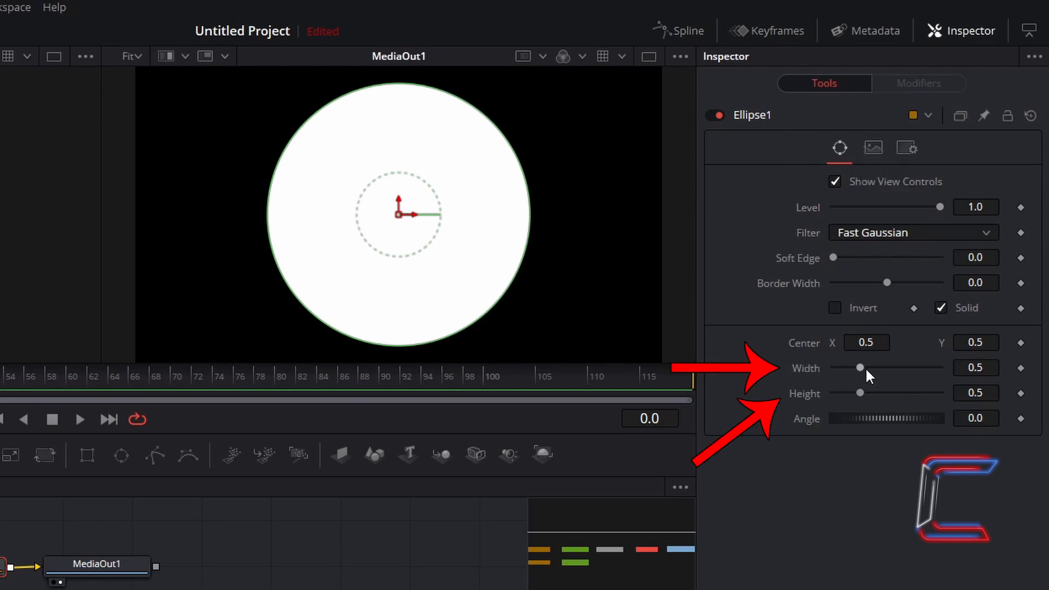
Try adjusting the dimensions of the example ellipse and rectangle masks.
{"action": "mouse_move", "coordinate": [860, 367]}
{"action": "left_mouse_down"}
{"action": "mouse_move", "coordinate": [874, 368]}
{"action": "mouse_move", "coordinate": [866, 393]}
{"action": "mouse_move", "coordinate": [851, 394]}
{"action": "mouse_move", "coordinate": [855, 365]}
{"action": "left_mouse_up"}
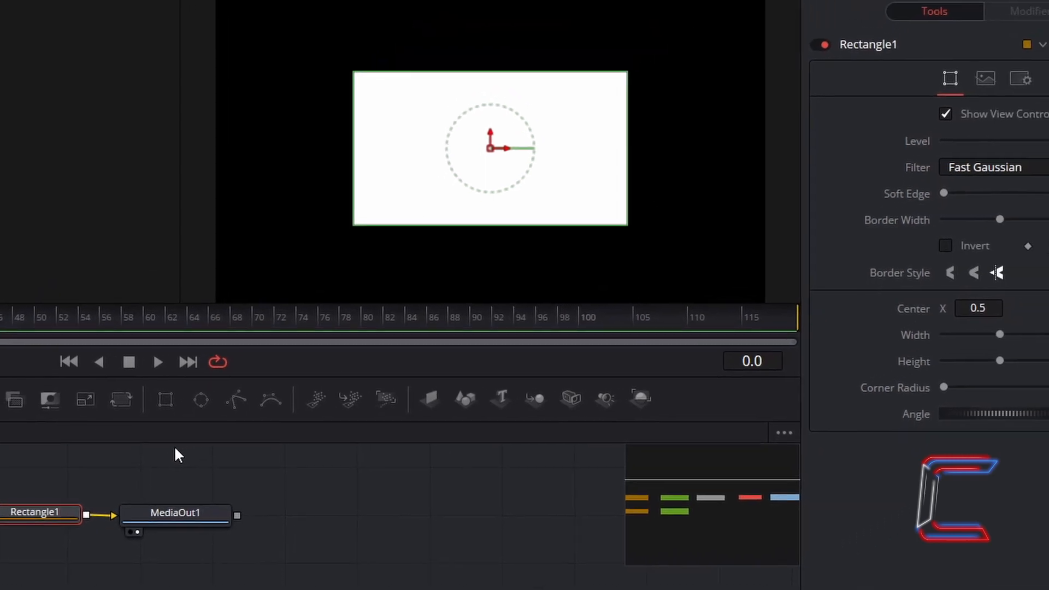
{"action": "mouse_move", "coordinate": [942, 362]}
{"action": "left_mouse_down"}
{"action": "mouse_move", "coordinate": [966, 362]}
{"action": "mouse_move", "coordinate": [934, 364]}
{"action": "left_mouse_up"}
{"action": "left_click_drag", "start_coordinate": [878, 399], "coordinate": [859, 418]}
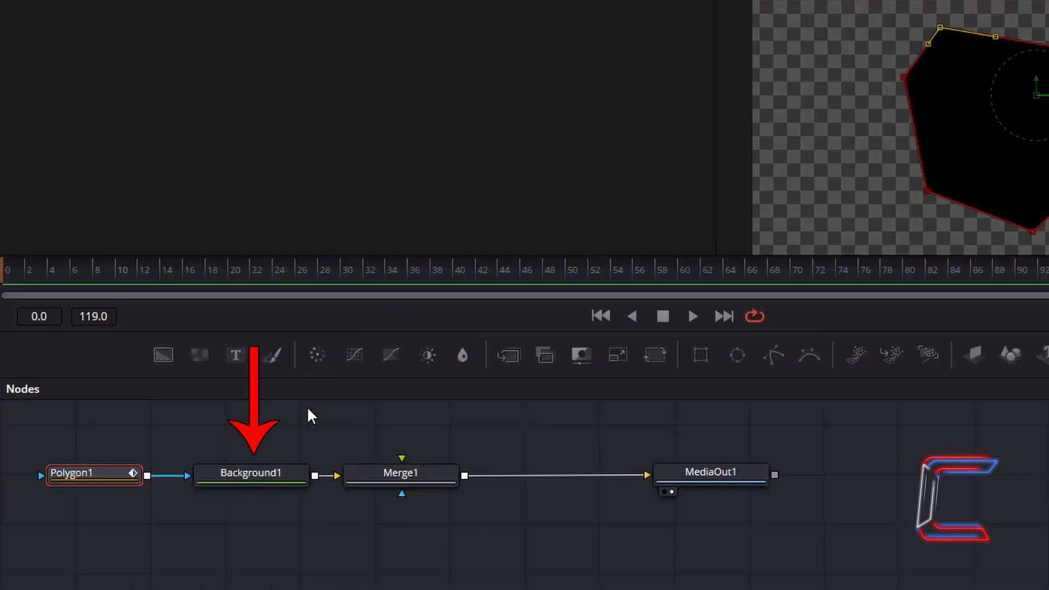
Set the solid color of Background1 to bright red.
{"action": "left_click", "coordinate": [288, 478]}
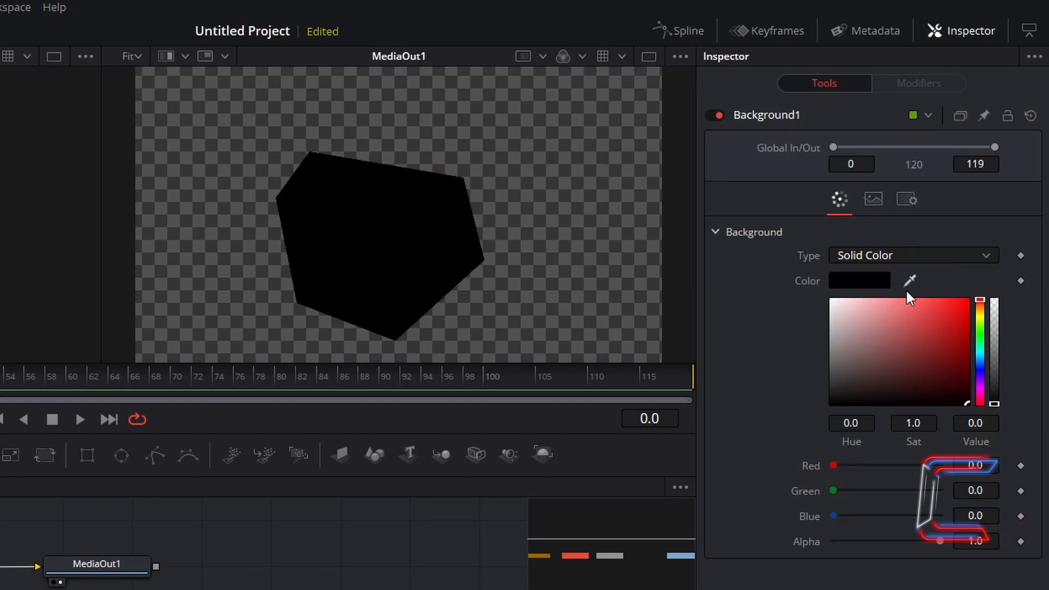
{"action": "left_click_drag", "start_coordinate": [953, 307], "coordinate": [983, 275]}
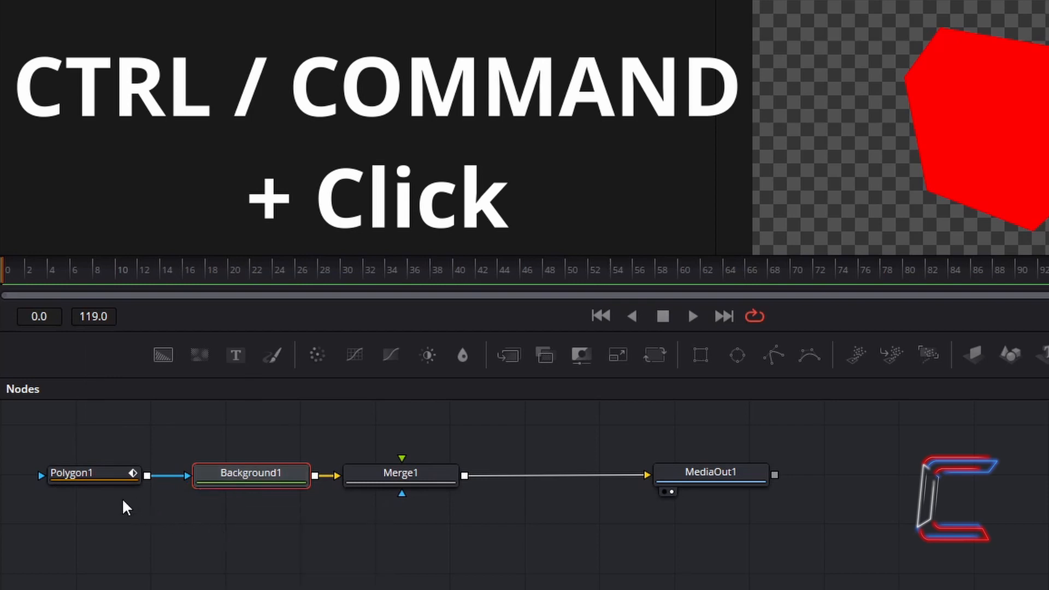
Duplicate the Polygon1 and Background1 nodes below the originals and connect the copied background to Merge1's foreground input.
{"action": "left_click", "coordinate": [91, 477], "text": "ctrl"}
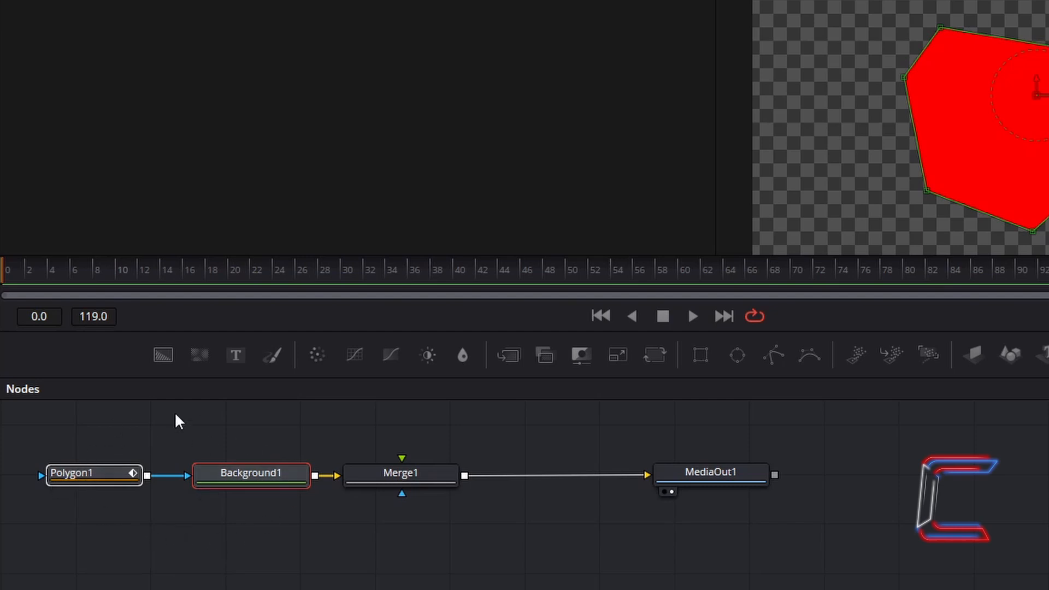
{"action": "left_click", "coordinate": [161, 540]}
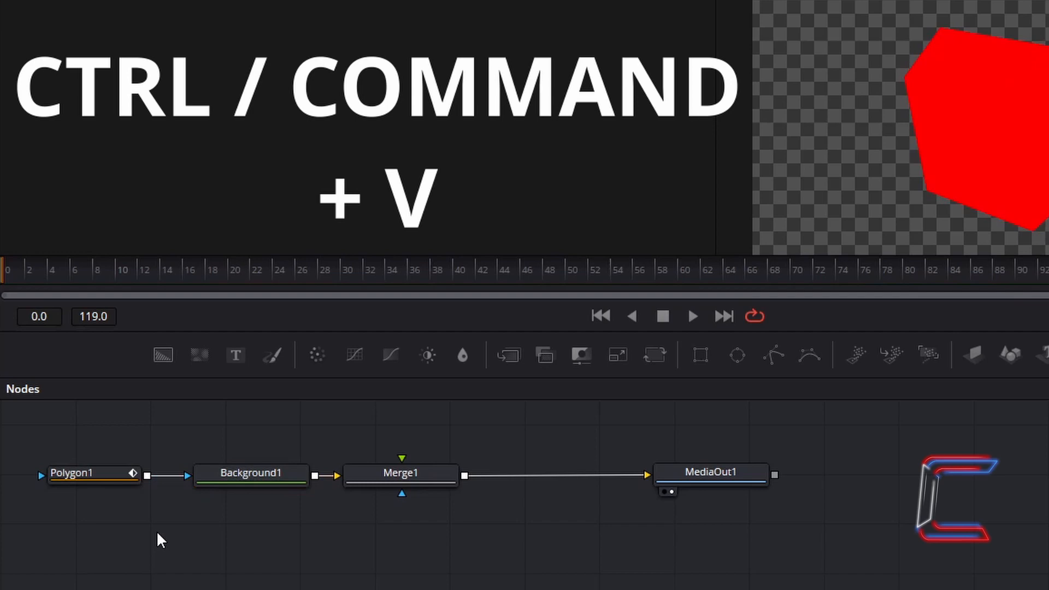
{"action": "key", "text": "ctrl+v"}
{"action": "left_click_drag", "start_coordinate": [159, 538], "coordinate": [255, 540]}
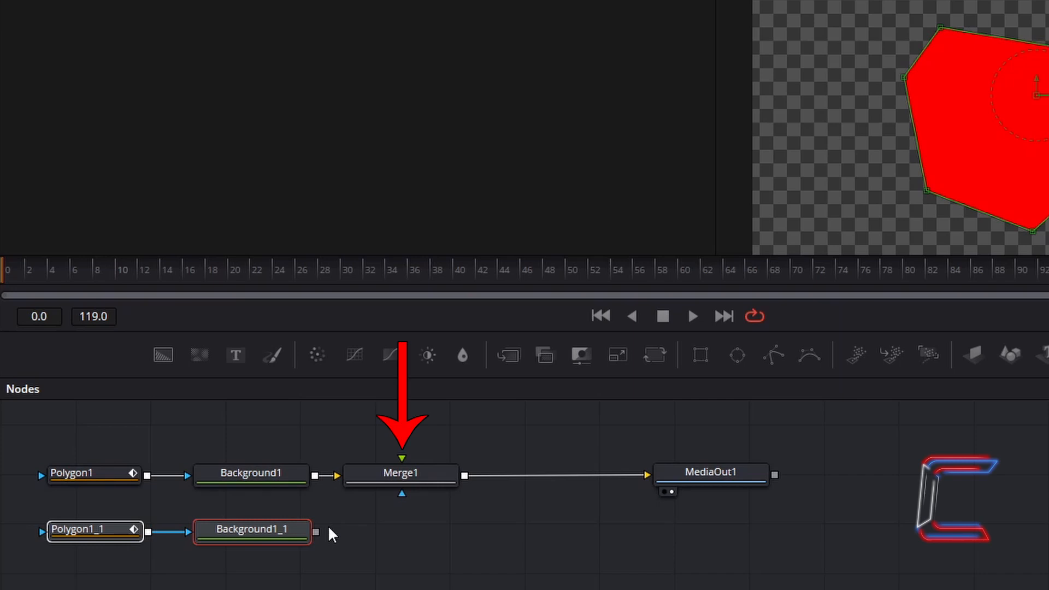
{"action": "left_click_drag", "start_coordinate": [317, 531], "coordinate": [404, 463]}
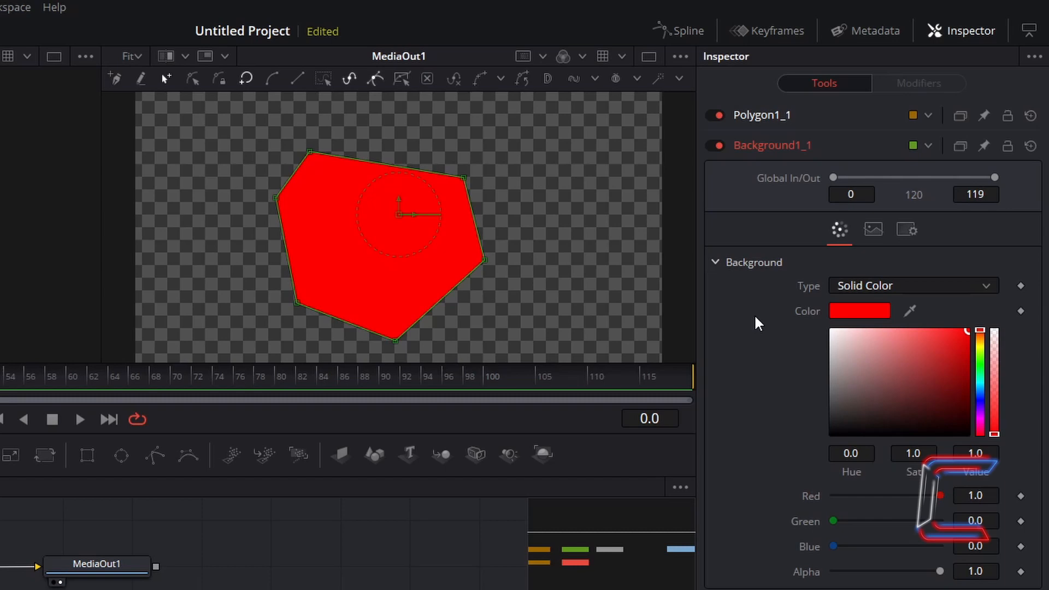
Set the color of Background1_1 to blue #0026ff.
{"action": "left_click", "coordinate": [858, 311]}
{"action": "left_click_drag", "start_coordinate": [534, 169], "coordinate": [489, 127]}
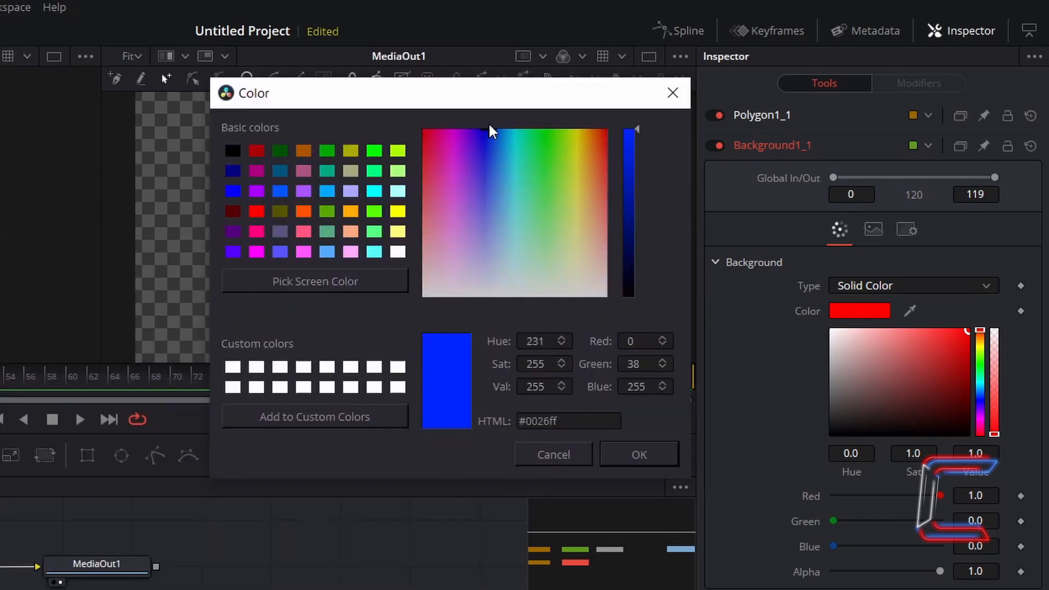
{"action": "left_click", "coordinate": [636, 456]}
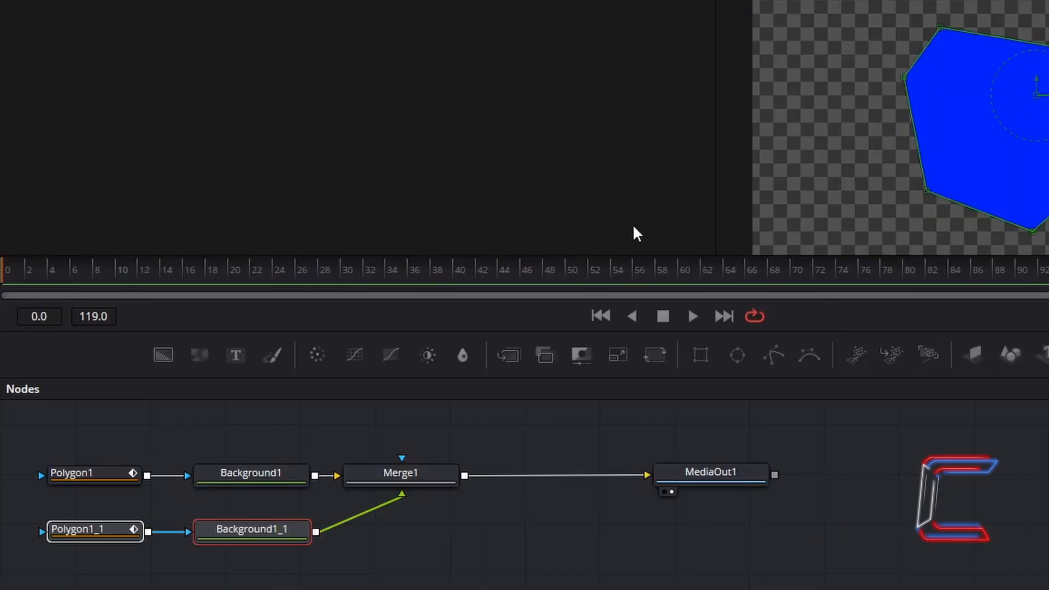
Turn off Solid for Polygon1_1 and set its Border Width to 0.019 to form an outline.
{"action": "left_click", "coordinate": [99, 534]}
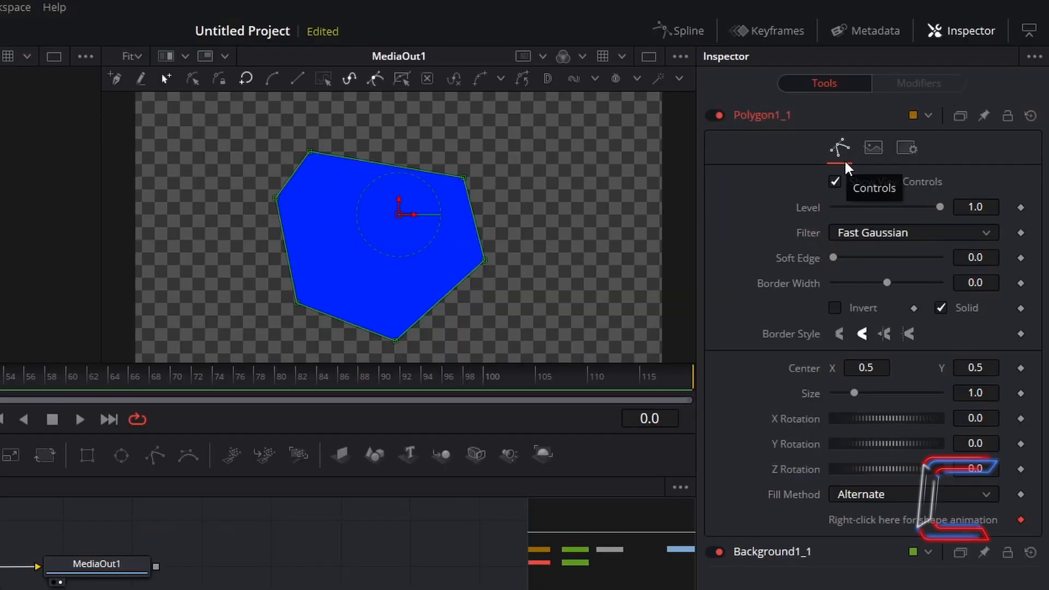
{"action": "left_click", "coordinate": [940, 308]}
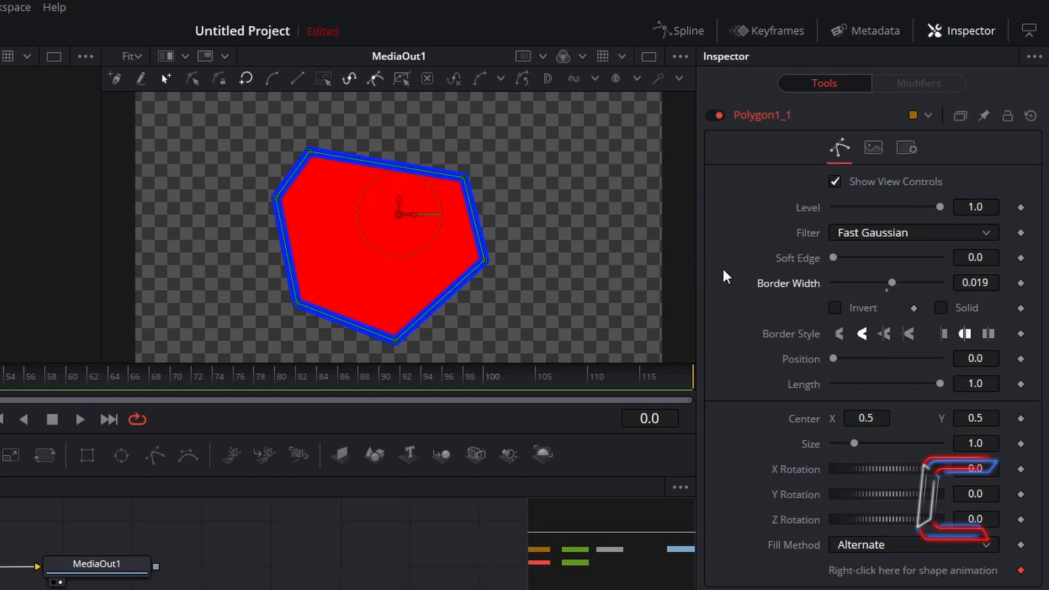
Try a Level of 0.339 and the Soft Edge setting on Polygon1_1, returning Level to 1.0 and Soft Edge to 0.0.
{"action": "left_click", "coordinate": [868, 208]}
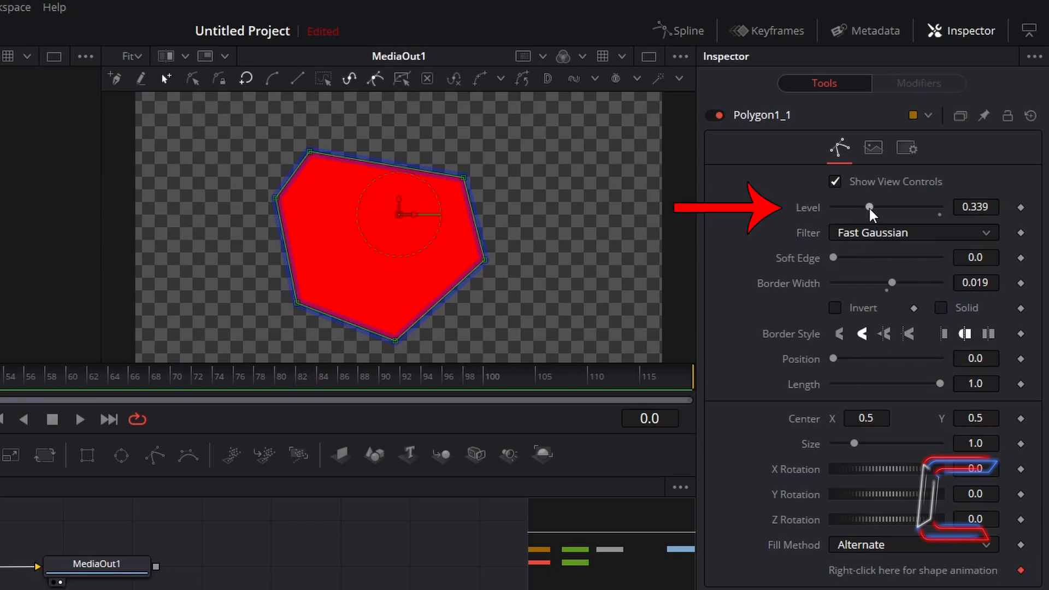
{"action": "left_click_drag", "start_coordinate": [869, 207], "coordinate": [959, 202]}
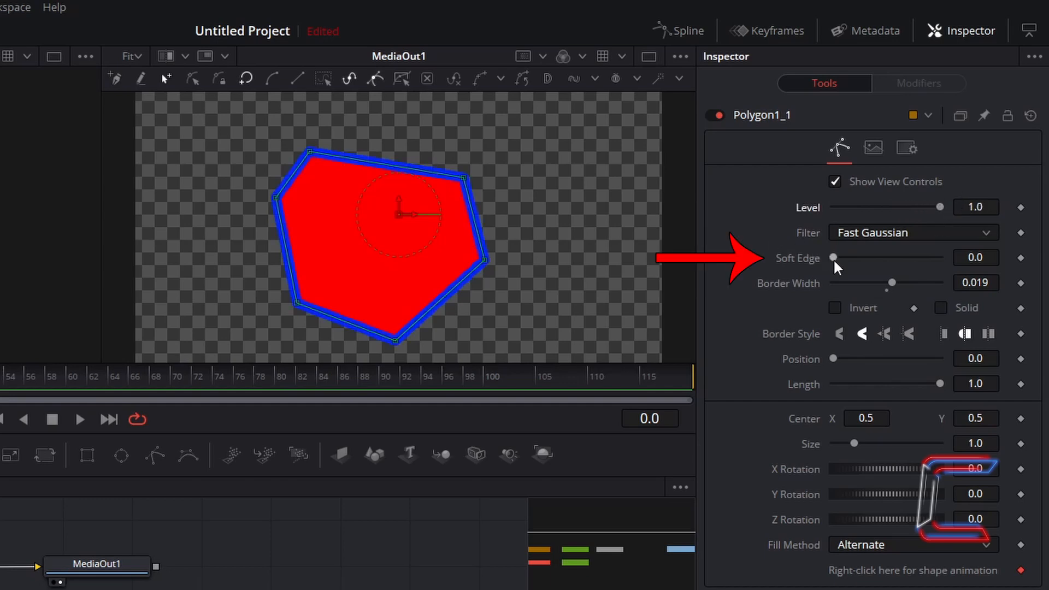
{"action": "mouse_move", "coordinate": [834, 258]}
{"action": "left_mouse_down"}
{"action": "mouse_move", "coordinate": [867, 258]}
{"action": "mouse_move", "coordinate": [831, 258]}
{"action": "left_mouse_up"}
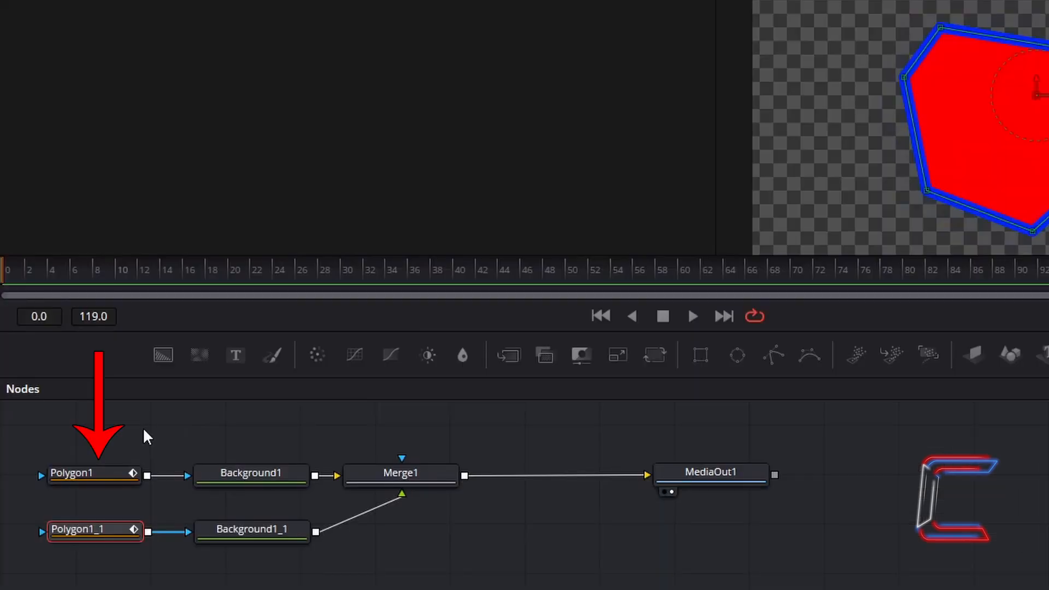
Try the Soft Edge and Level settings on Polygon1, returning them to 0.0 and 1.0.
{"action": "left_click", "coordinate": [111, 477]}
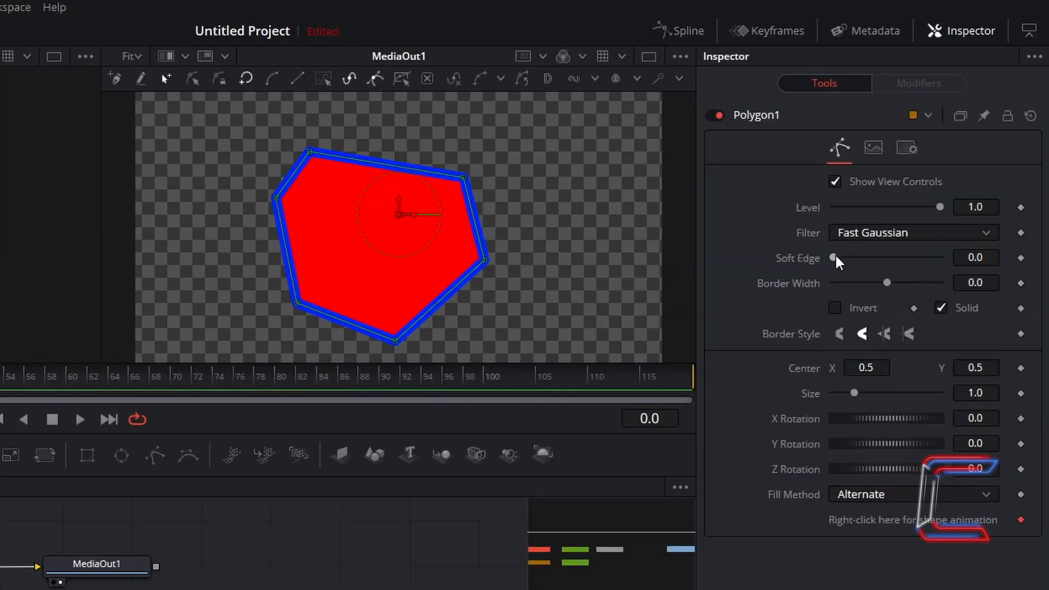
{"action": "mouse_move", "coordinate": [835, 256]}
{"action": "left_mouse_down"}
{"action": "mouse_move", "coordinate": [934, 256]}
{"action": "mouse_move", "coordinate": [846, 264]}
{"action": "mouse_move", "coordinate": [831, 254]}
{"action": "left_mouse_up"}
{"action": "left_click_drag", "start_coordinate": [938, 206], "coordinate": [1004, 200]}
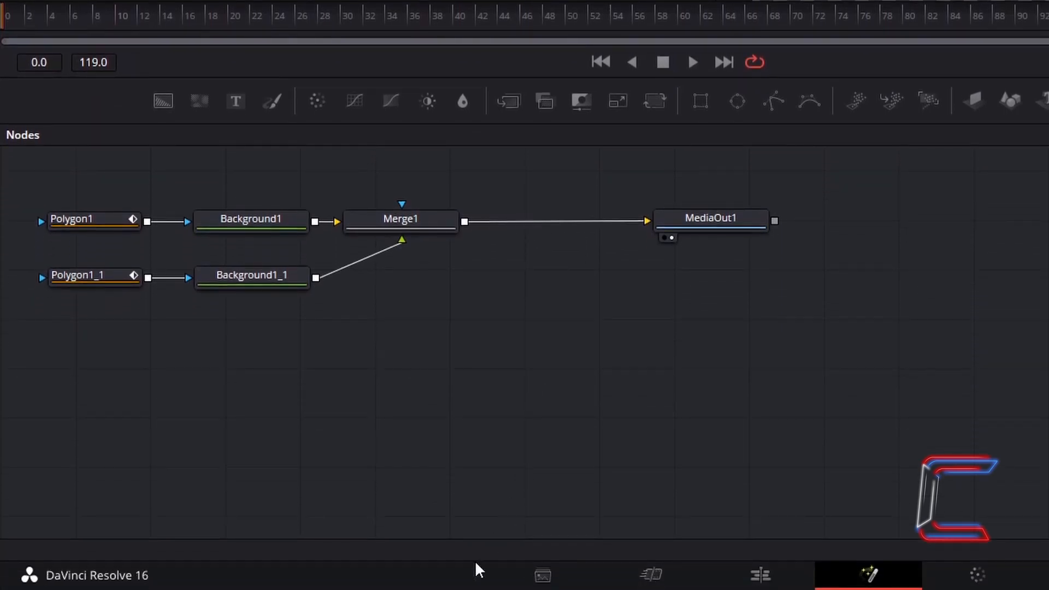
On the Edit page, try Zoom 0.990, Position X -12, Rotation Angle -9.390, Pitch -0.509, Yaw -0.457 and both flips, and reset the clip's Transform.
{"action": "left_click", "coordinate": [760, 575]}
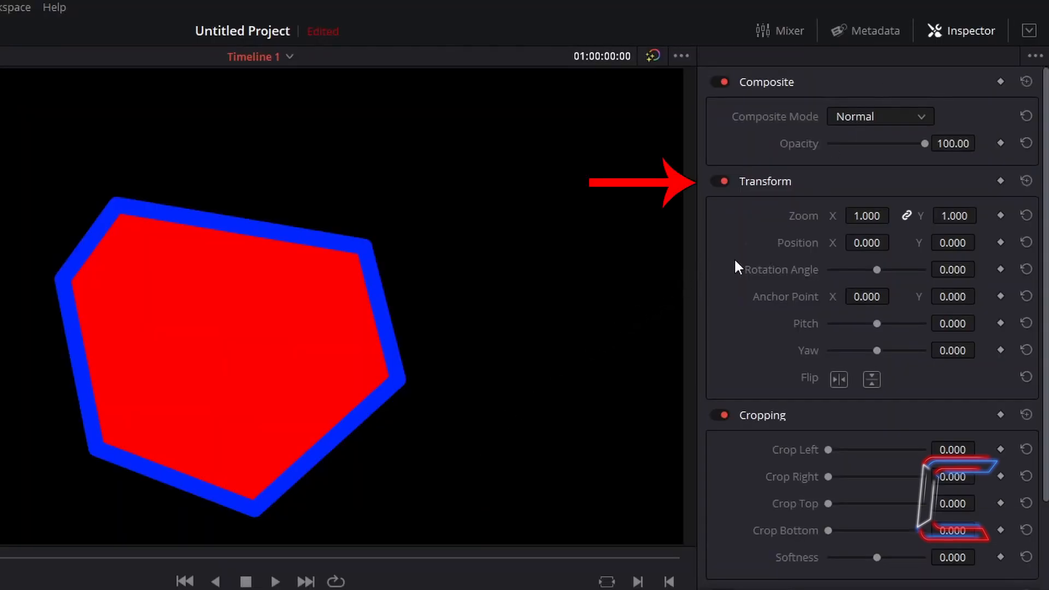
{"action": "mouse_move", "coordinate": [848, 216]}
{"action": "left_mouse_down"}
{"action": "mouse_move", "coordinate": [803, 216]}
{"action": "mouse_move", "coordinate": [847, 216]}
{"action": "left_mouse_up"}
{"action": "mouse_move", "coordinate": [877, 270]}
{"action": "left_mouse_down"}
{"action": "mouse_move", "coordinate": [891, 270]}
{"action": "mouse_move", "coordinate": [875, 270]}
{"action": "left_mouse_up"}
{"action": "left_click_drag", "start_coordinate": [877, 324], "coordinate": [861, 350]}
{"action": "mouse_move", "coordinate": [868, 242]}
{"action": "left_mouse_down"}
{"action": "mouse_move", "coordinate": [884, 242]}
{"action": "mouse_move", "coordinate": [863, 243]}
{"action": "left_mouse_up"}
{"action": "left_click", "coordinate": [839, 379]}
{"action": "left_click", "coordinate": [839, 379]}
{"action": "left_click", "coordinate": [871, 379]}
{"action": "left_click", "coordinate": [872, 379]}
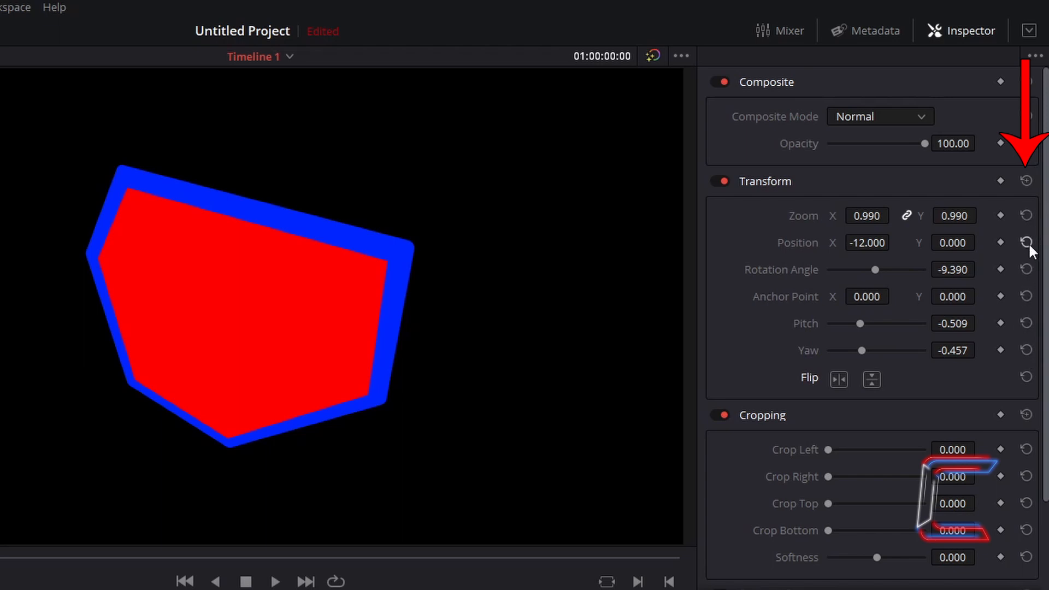
{"action": "left_click", "coordinate": [1027, 181]}
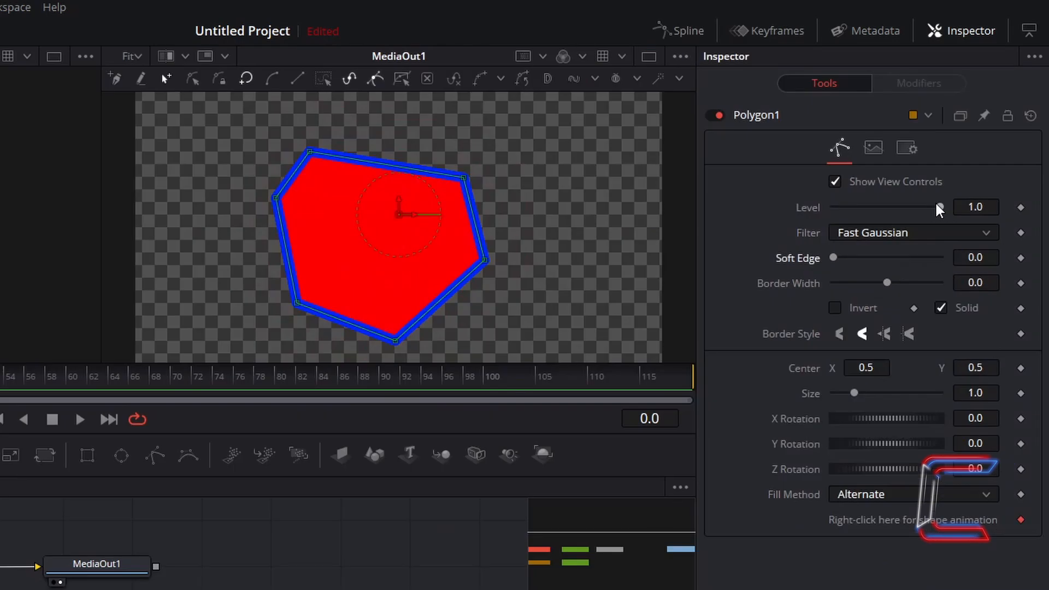